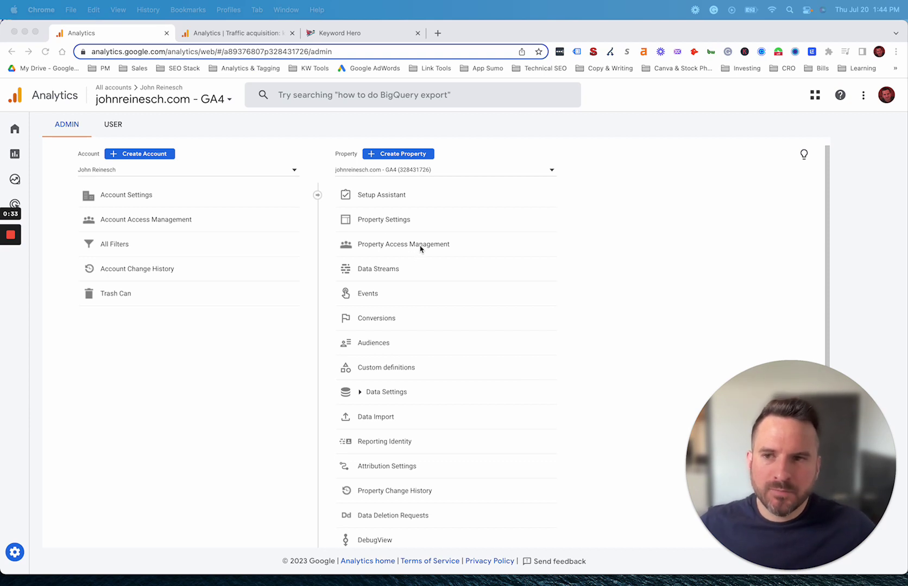
# - Confirm johnreinesch.com is linked to Search Console as a Domain property, then return to Reports snapshot
pyautogui.scroll(-1, 377, 341)
pyautogui.scroll(-2, 383, 343)
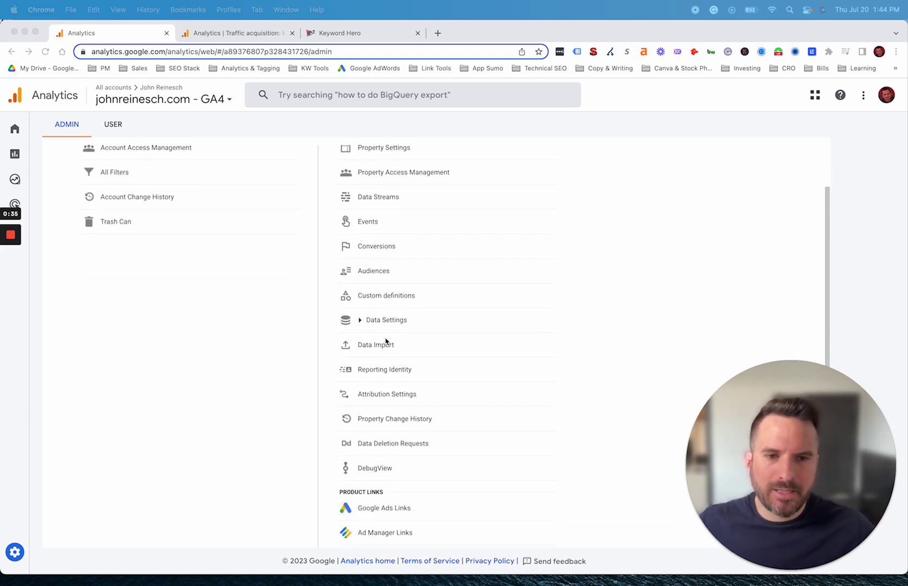
pyautogui.scroll(-1, 373, 346)
pyautogui.scroll(4, 376, 344)
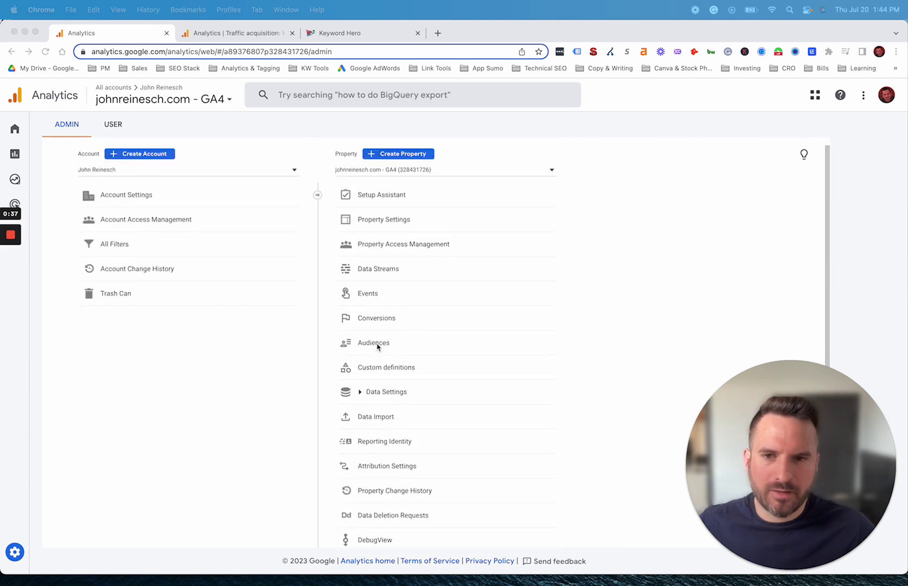
pyautogui.moveTo(14, 553)
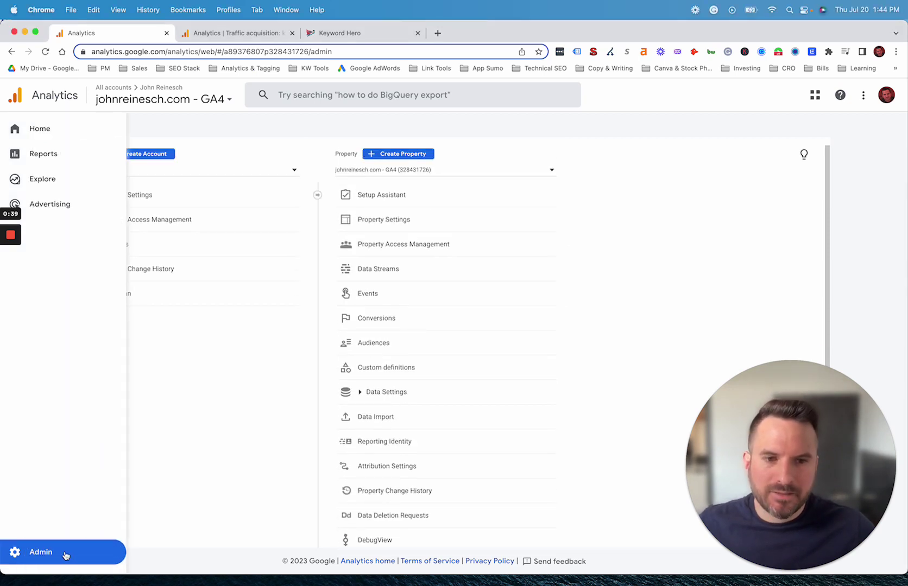
pyautogui.scroll(-3, 374, 284)
pyautogui.scroll(-3, 364, 293)
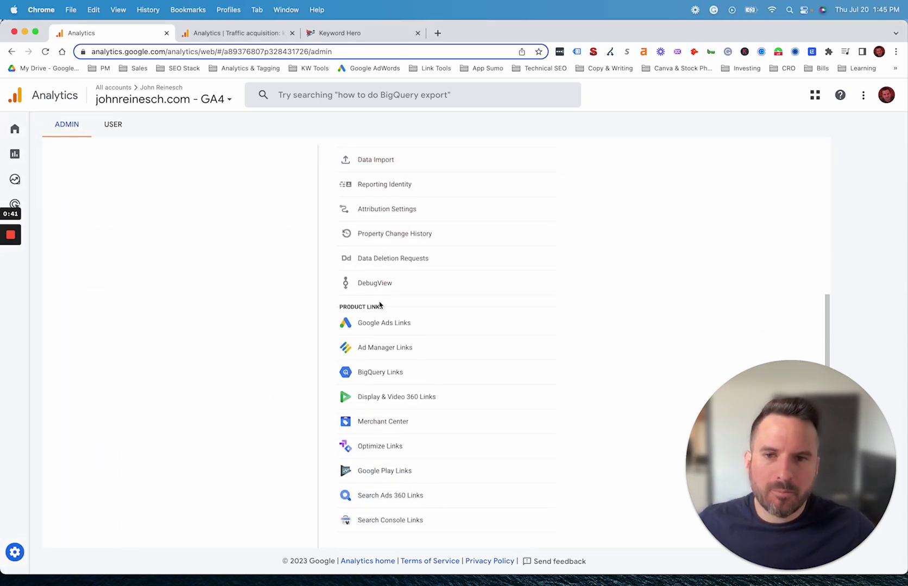
pyautogui.scroll(-1, 364, 302)
pyautogui.scroll(-2, 402, 412)
pyautogui.click(389, 486)
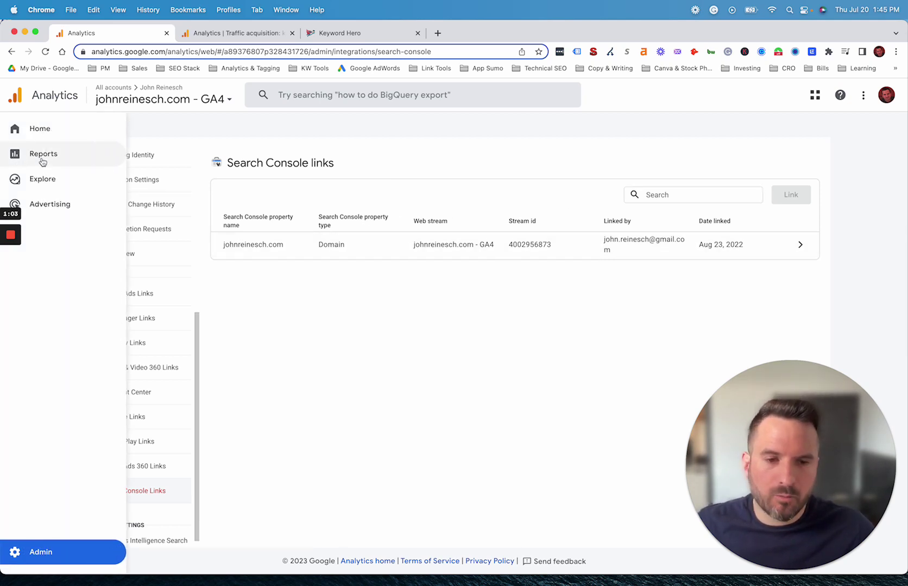
pyautogui.click(42, 157)
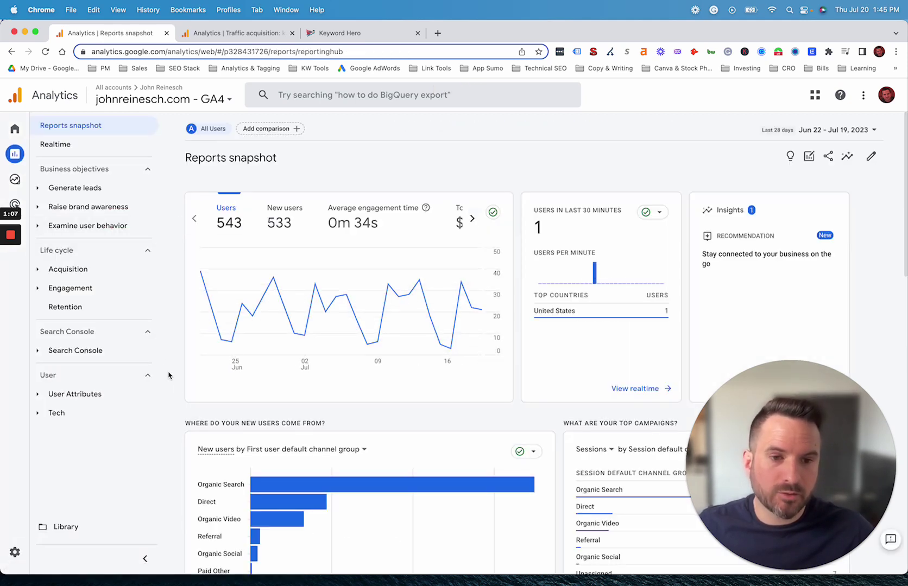
# - Expand Search Console reports and open the Library's published Search Console collection options
pyautogui.click(76, 353)
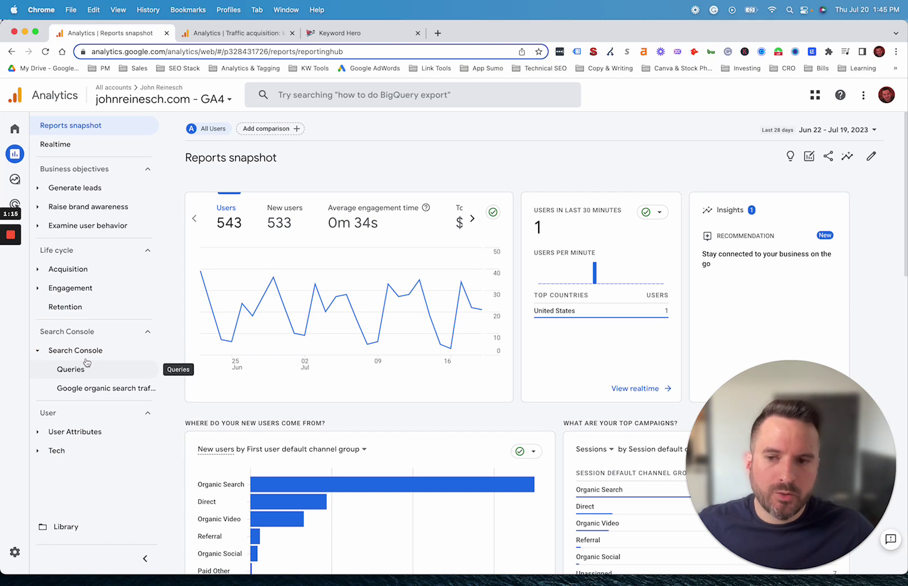
pyautogui.click(71, 531)
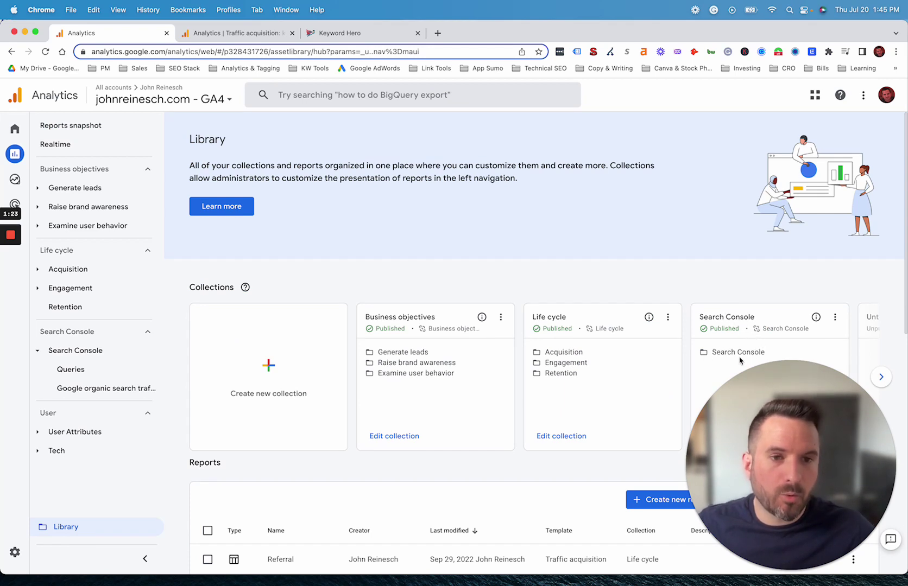
pyautogui.click(836, 321)
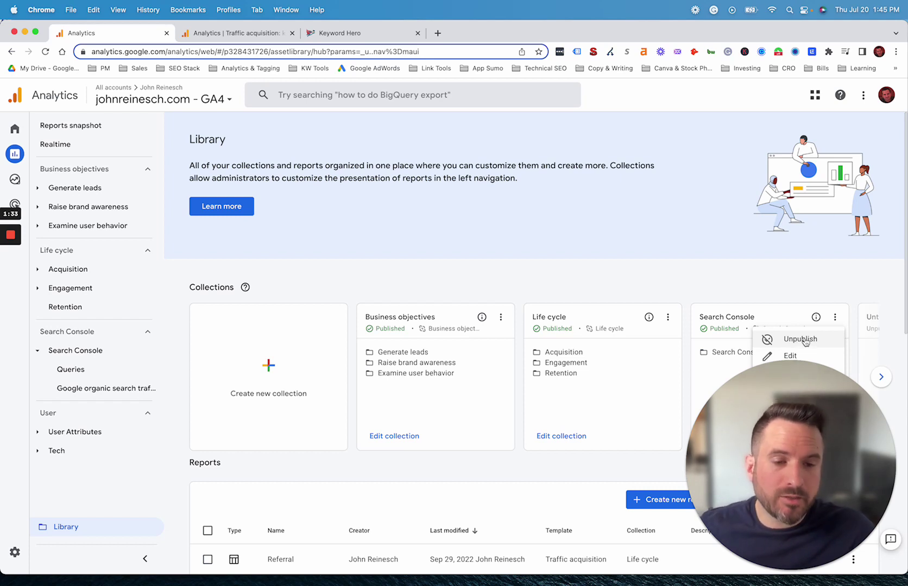
pyautogui.click(331, 278)
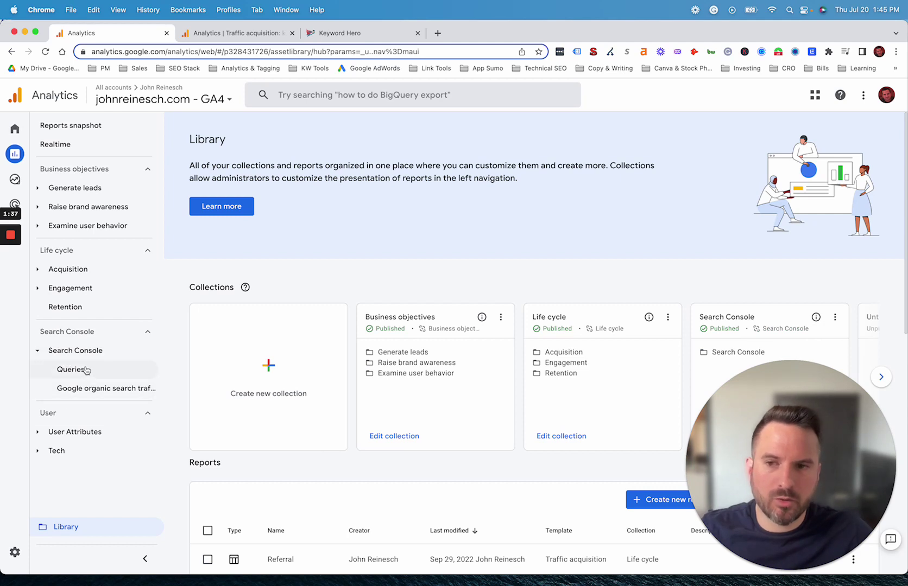
pyautogui.click(77, 372)
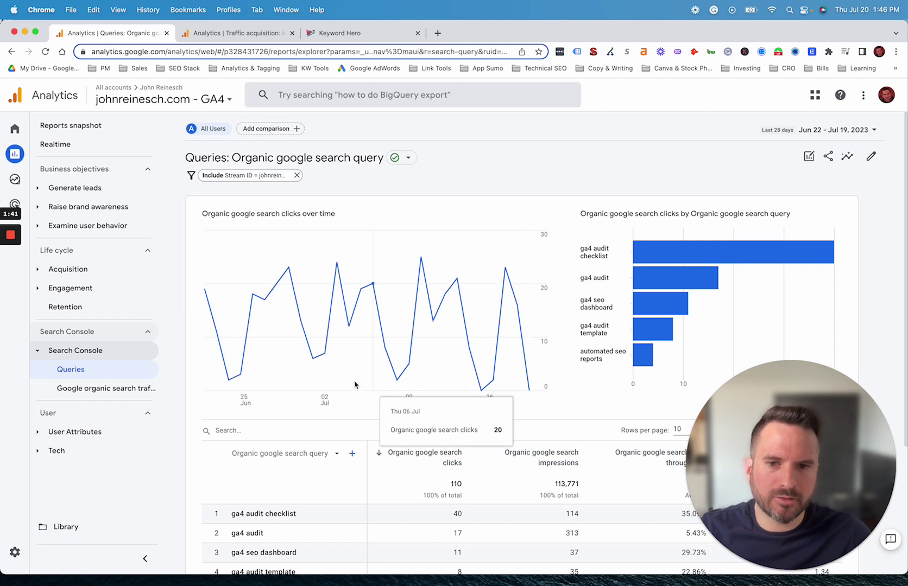
# - Review the Queries table, topped by 'ga4 audit checklist' with 40 of 110 clicks
pyautogui.scroll(-2, 500, 277)
pyautogui.scroll(-3, 500, 277)
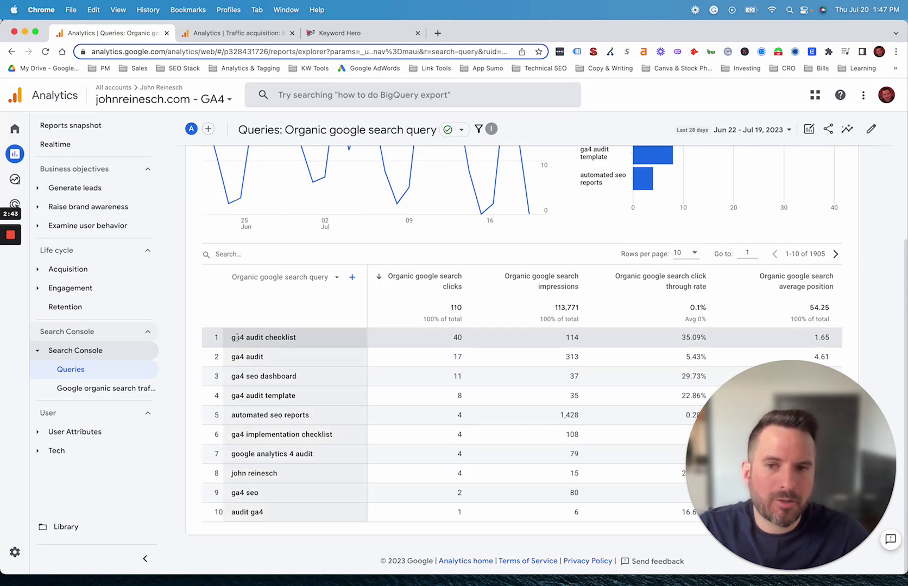
pyautogui.click(344, 34)
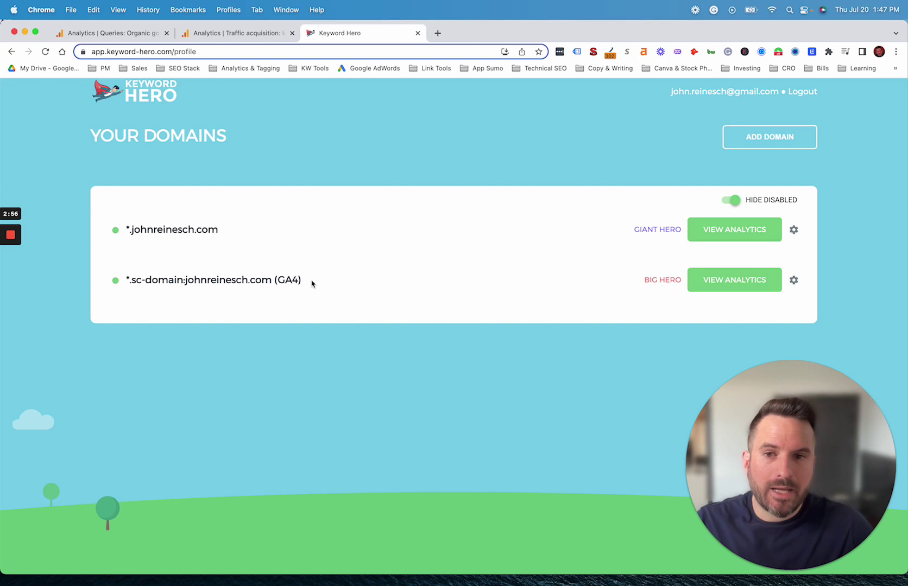
# - Show Keyword Hero's keyword-to-landing-page traffic acquisition report, led by 'ga4 audit checklist' with 6 sessions
pyautogui.click(217, 33)
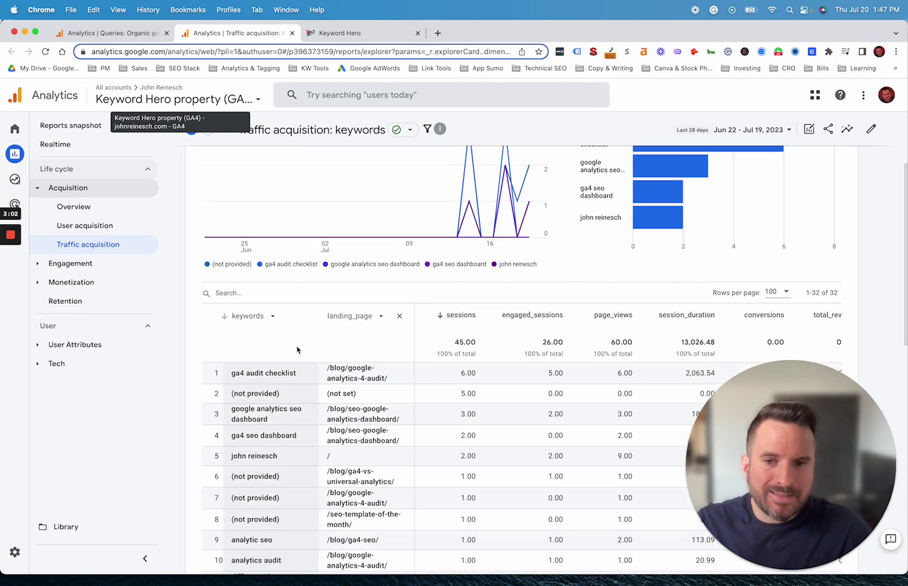
pyautogui.scroll(-5, 251, 269)
pyautogui.scroll(1, 251, 268)
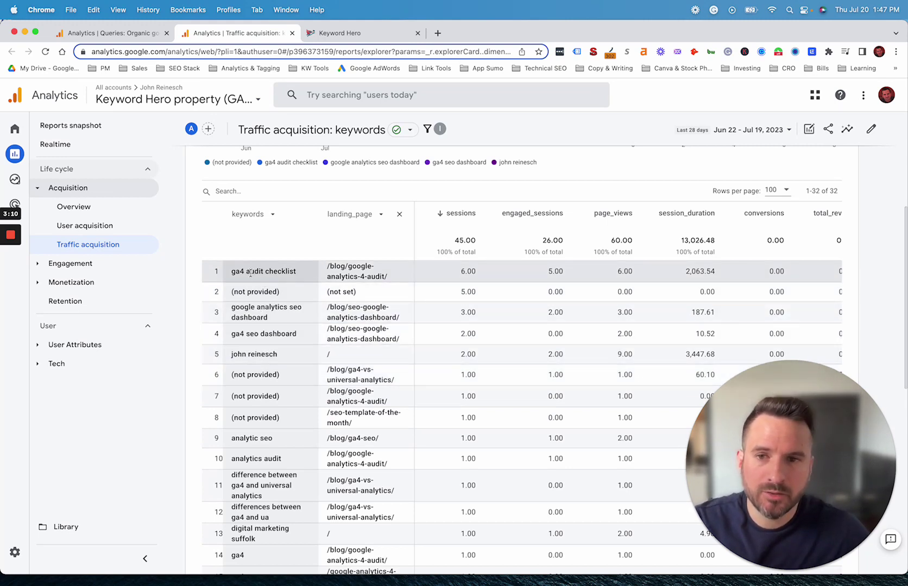
pyautogui.moveTo(231, 271); pyautogui.dragTo(295, 272)
pyautogui.moveTo(232, 438)
pyautogui.mouseDown()
pyautogui.moveTo(273, 439)
pyautogui.moveTo(283, 461)
pyautogui.mouseUp()
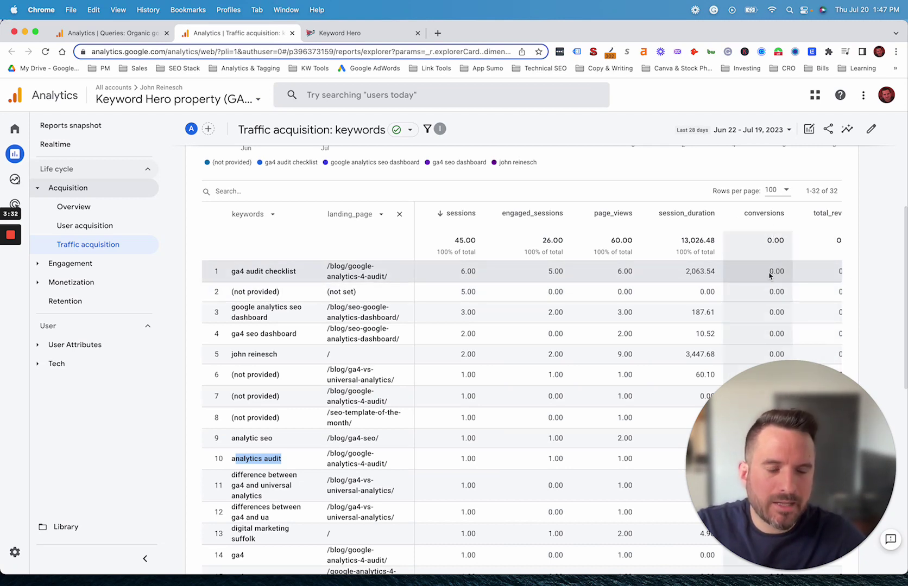
pyautogui.doubleClick(774, 271)
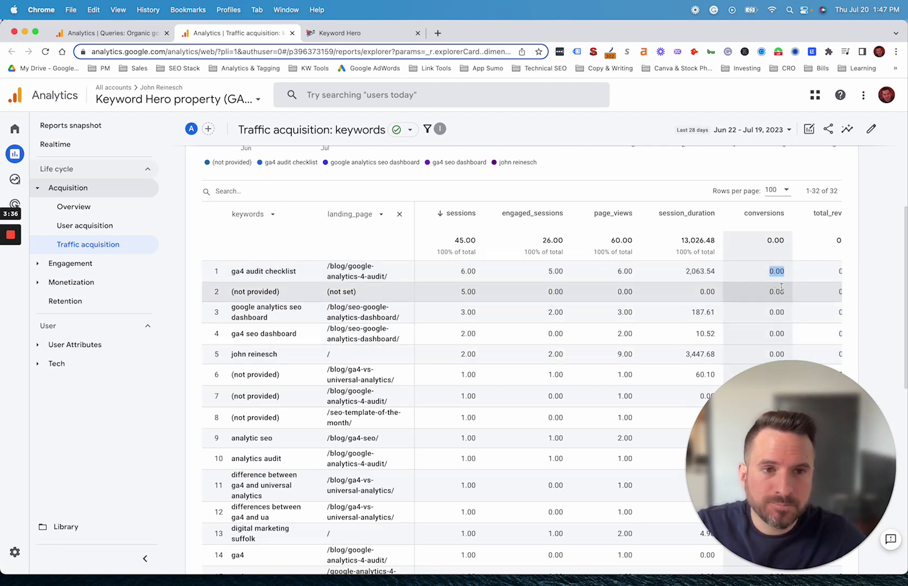
pyautogui.hscroll(2, 781, 284)
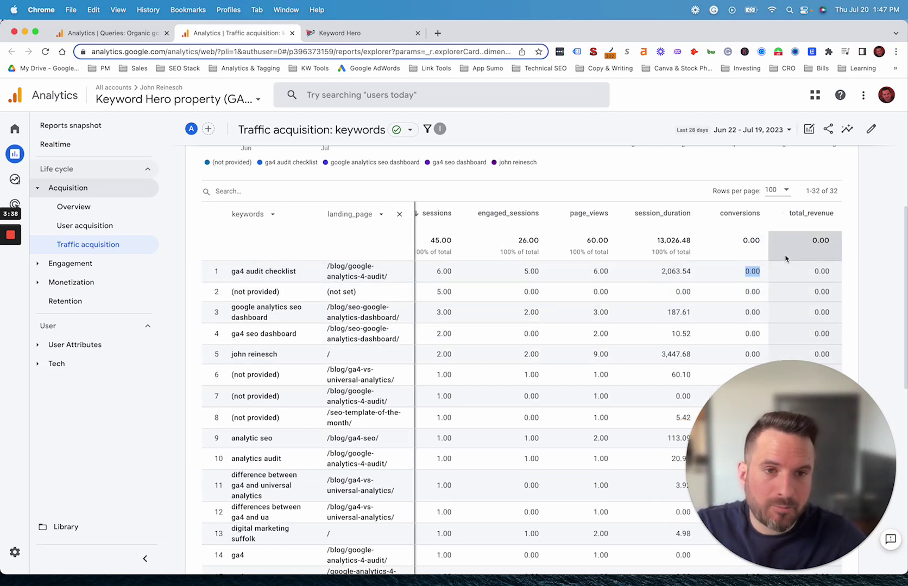
pyautogui.scroll(-1, 799, 283)
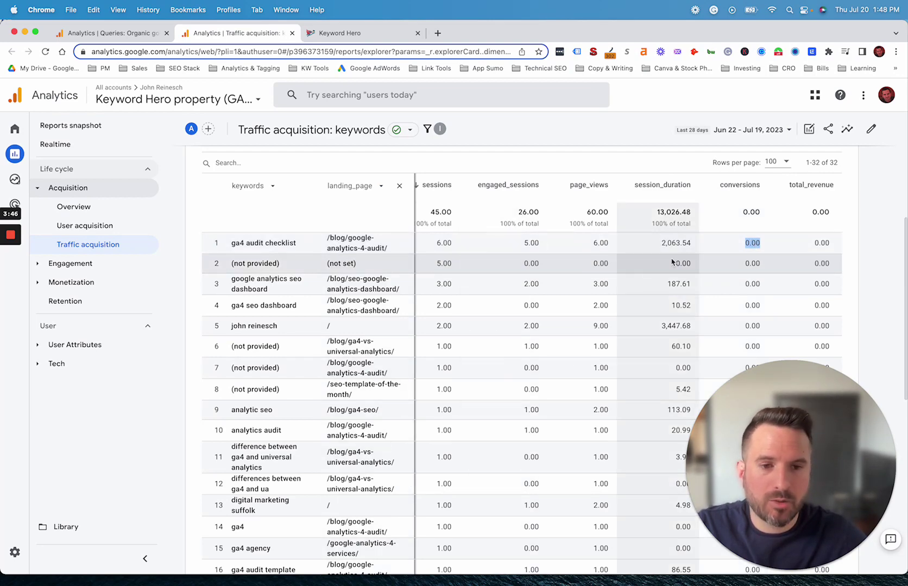
pyautogui.scroll(3, 641, 245)
pyautogui.scroll(1, 544, 241)
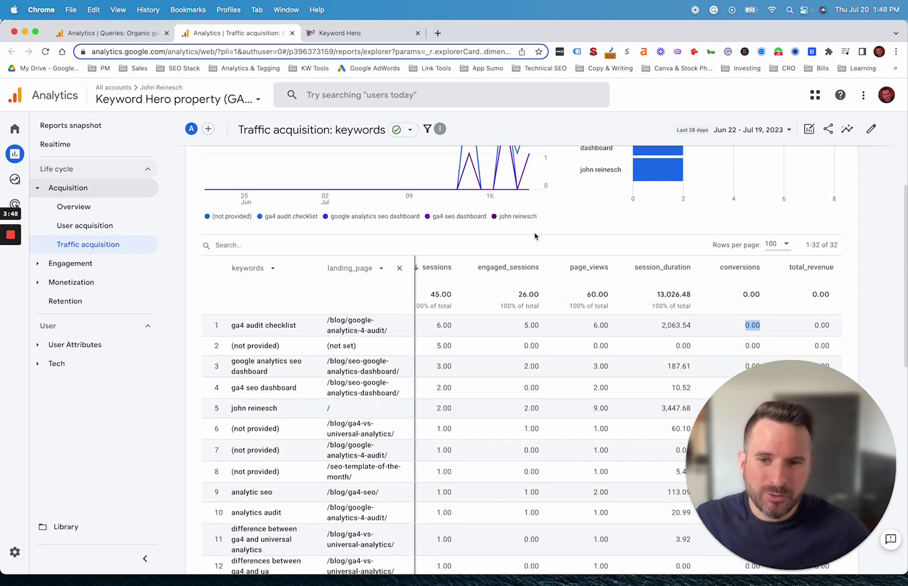